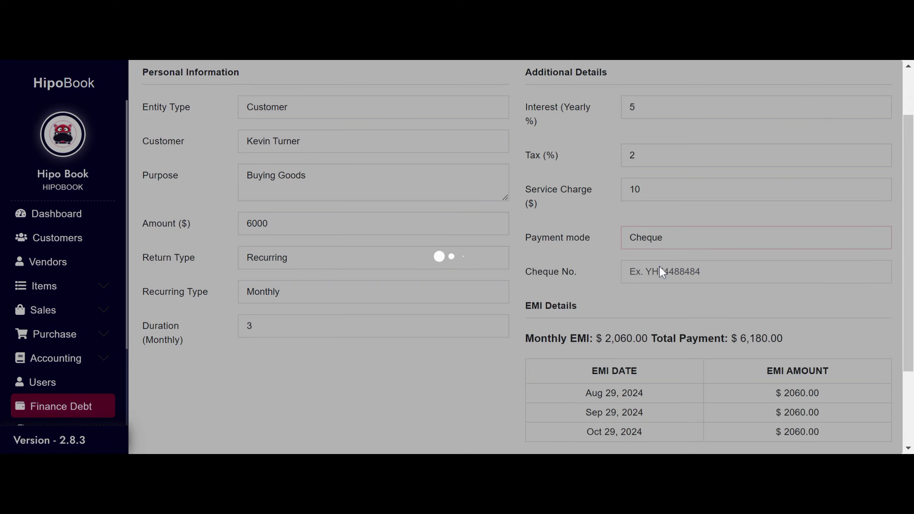
{"action": "scroll", "coordinate": [656, 296], "scroll_direction": "down", "scroll_amount": 2}
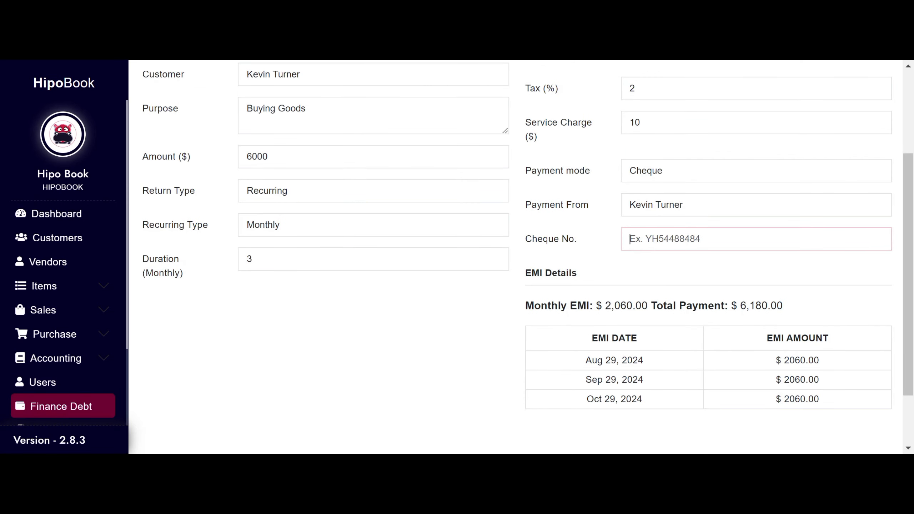
{"action": "left_click", "coordinate": [659, 175]}
{"action": "left_click", "coordinate": [658, 207]}
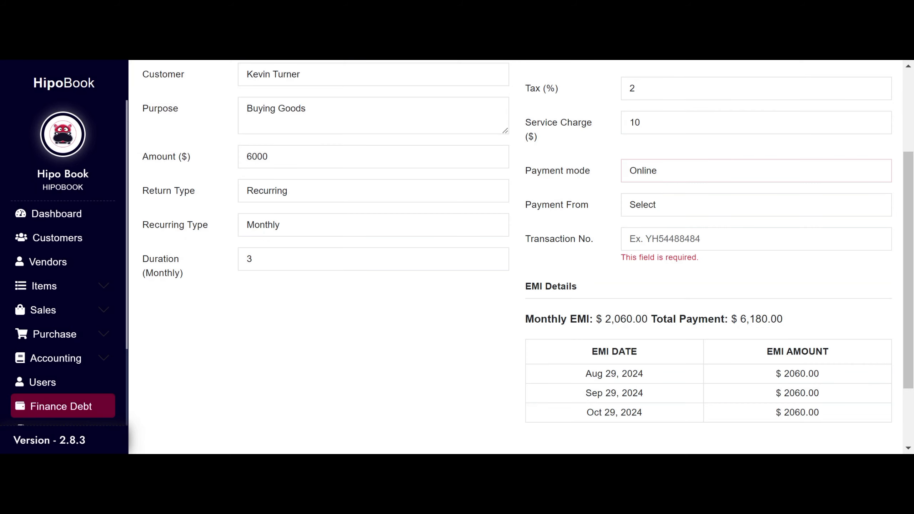
{"action": "left_click", "coordinate": [659, 239]}
Set the payment mode of the 6000 Buying Goods finance debt to Cash, save it and confirm its creation.
{"action": "left_click", "coordinate": [690, 171]}
{"action": "left_click", "coordinate": [682, 195]}
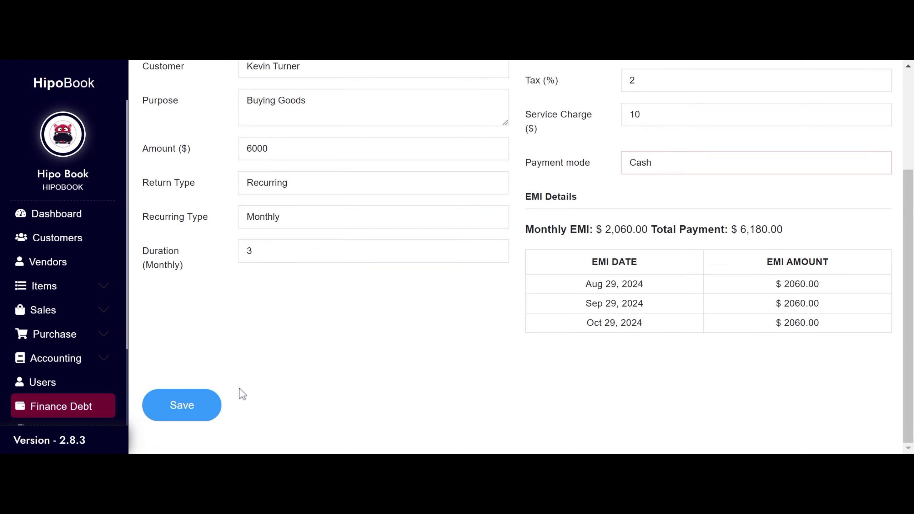
{"action": "left_click", "coordinate": [200, 416]}
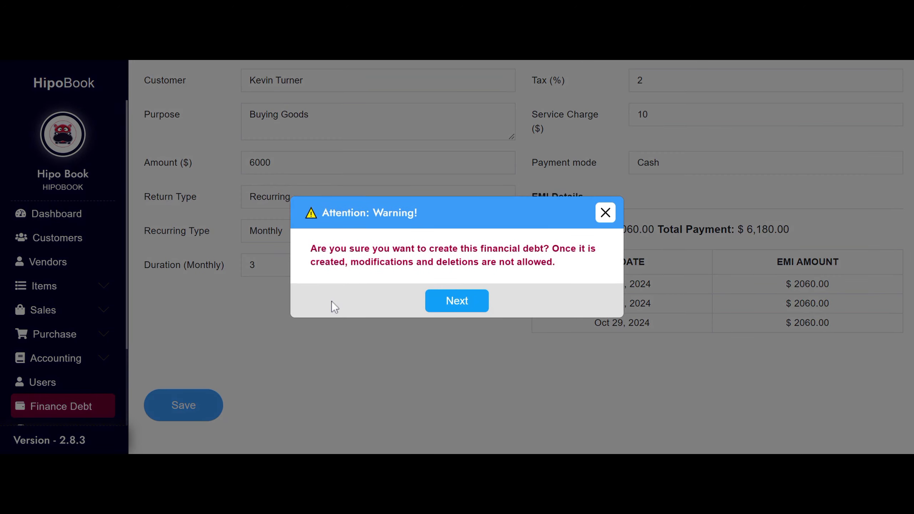
{"action": "left_click_drag", "start_coordinate": [314, 249], "coordinate": [573, 281]}
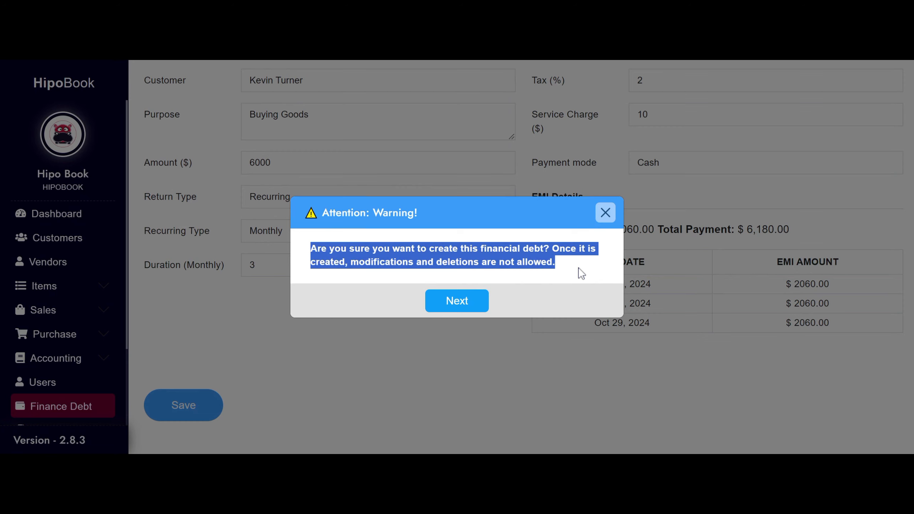
{"action": "left_click", "coordinate": [581, 273]}
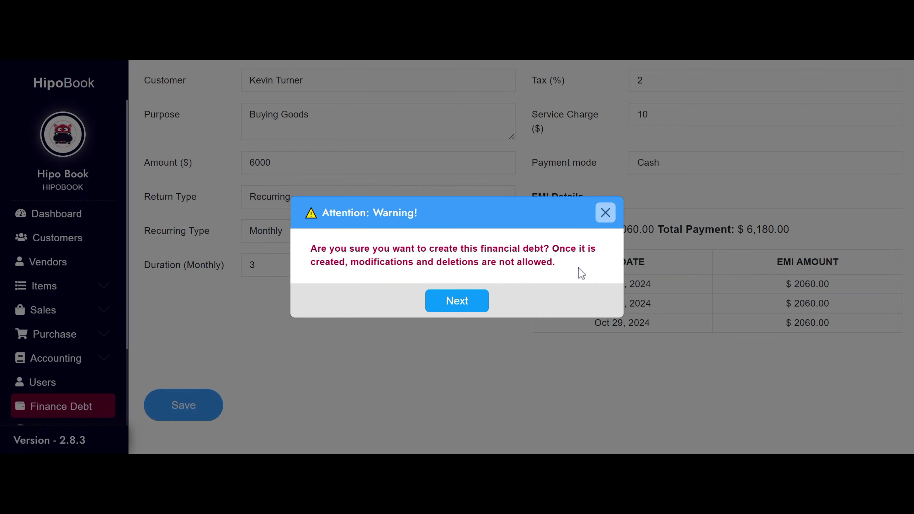
{"action": "left_click", "coordinate": [472, 309]}
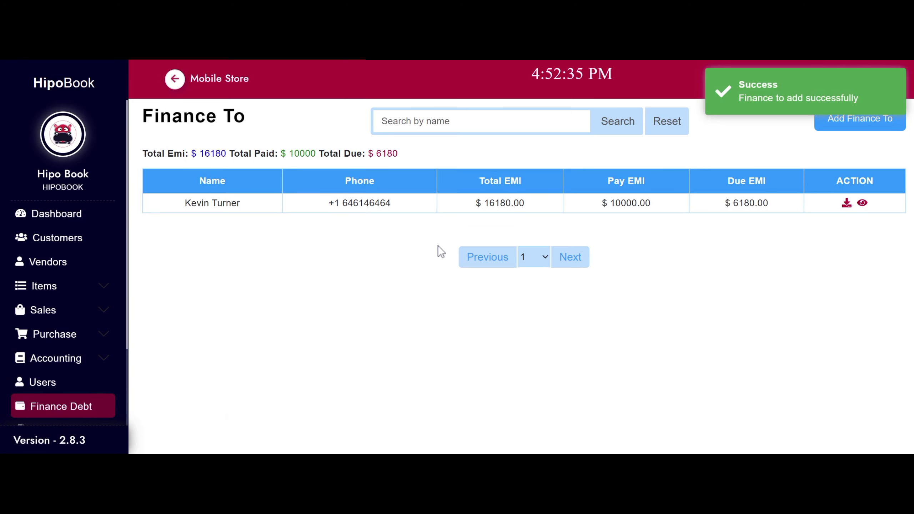
Review the customer's finance totals and open the finance details to examine the entry dated 15/07/2024.
{"action": "left_click_drag", "start_coordinate": [184, 203], "coordinate": [774, 206]}
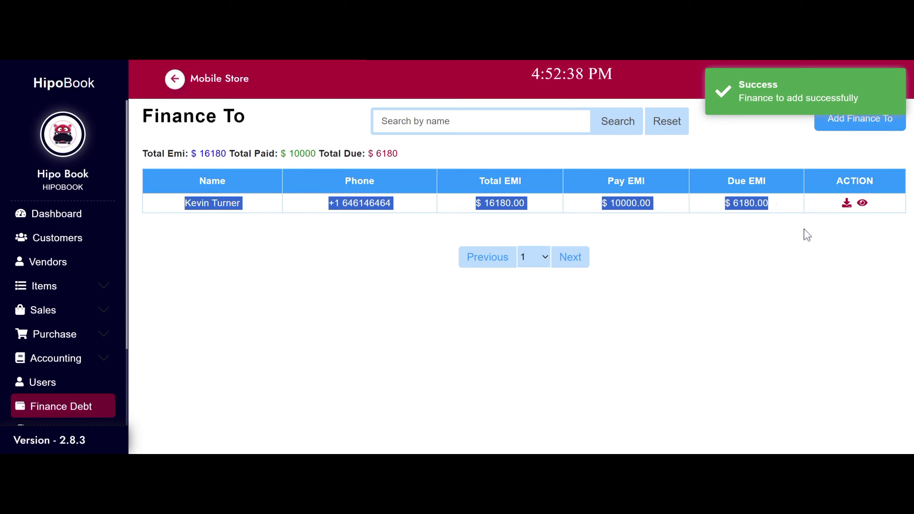
{"action": "left_click", "coordinate": [807, 247]}
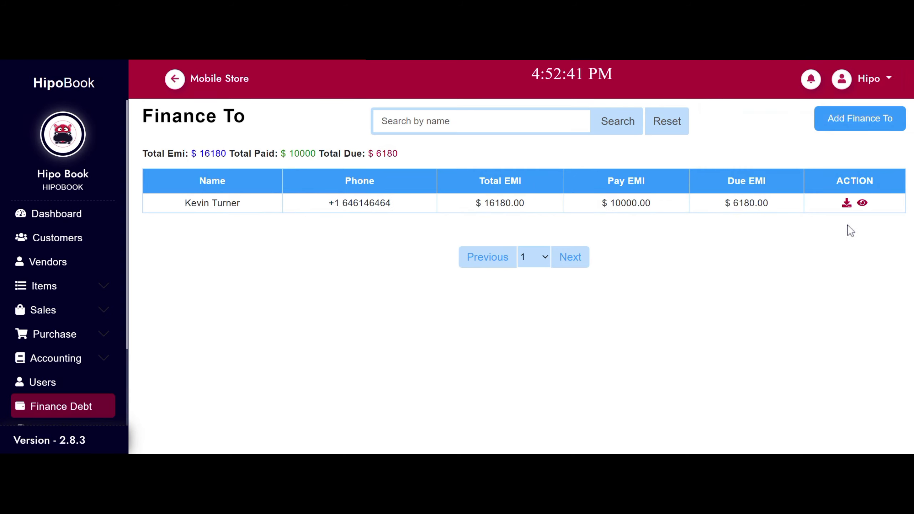
{"action": "left_click", "coordinate": [863, 202]}
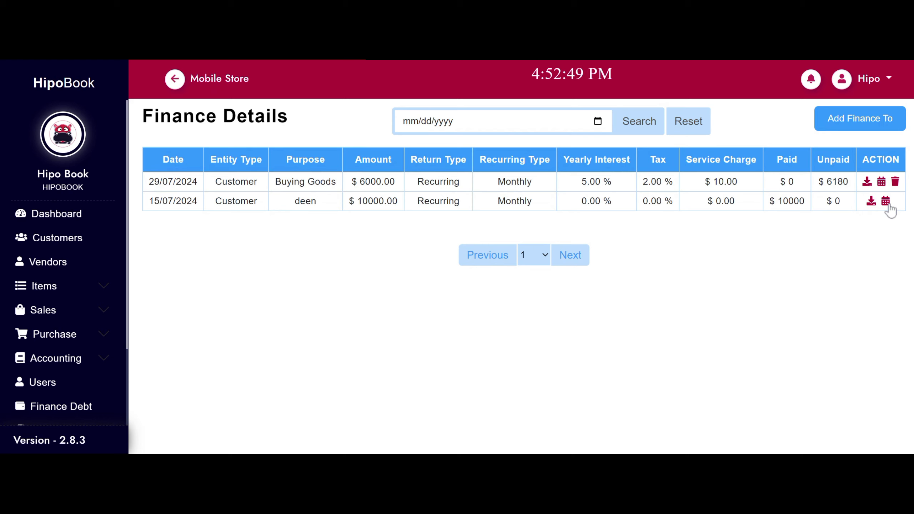
{"action": "left_click_drag", "start_coordinate": [150, 204], "coordinate": [869, 218]}
{"action": "left_click", "coordinate": [870, 220]}
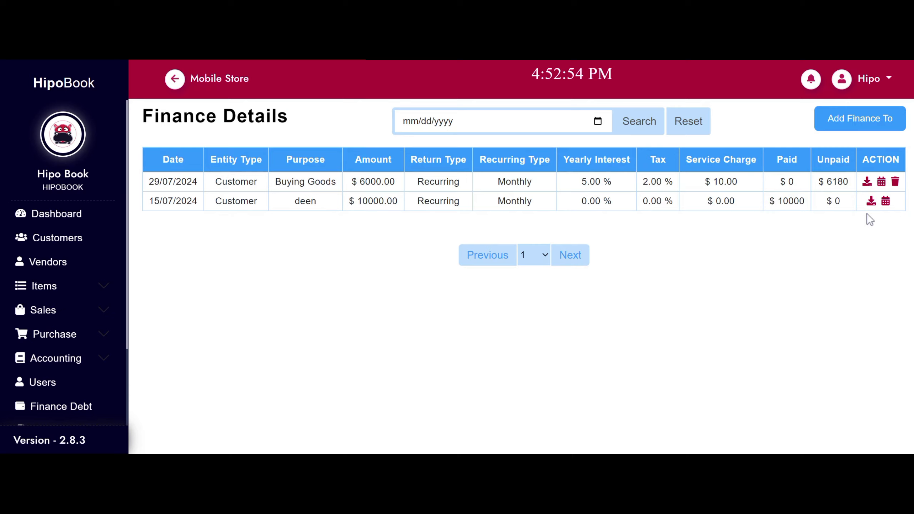
Review the EMI schedule of the 15/07/2024 finance entry and close it.
{"action": "left_click", "coordinate": [885, 202]}
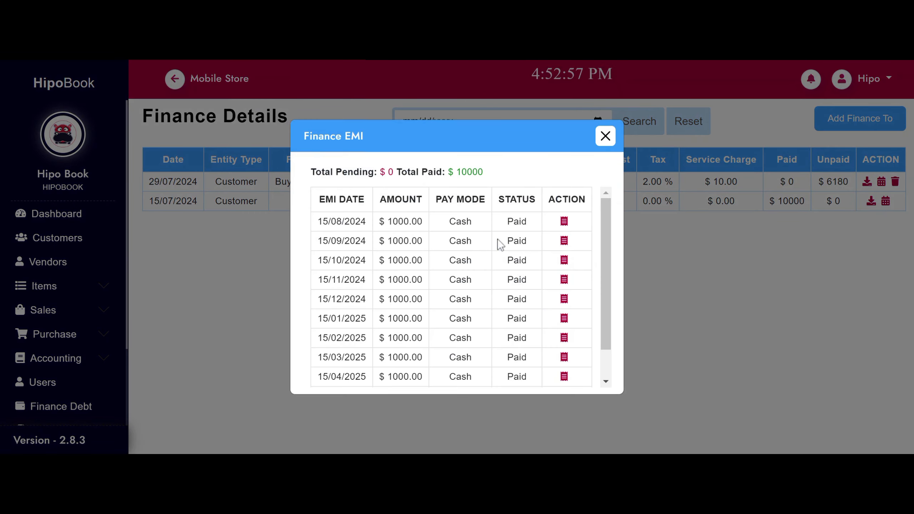
{"action": "scroll", "coordinate": [409, 259], "scroll_direction": "down", "scroll_amount": 1}
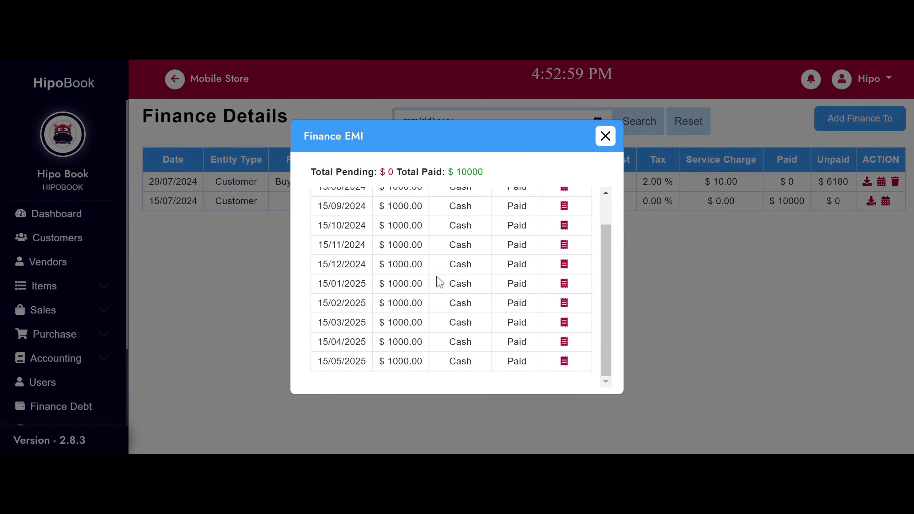
{"action": "left_click", "coordinate": [564, 245]}
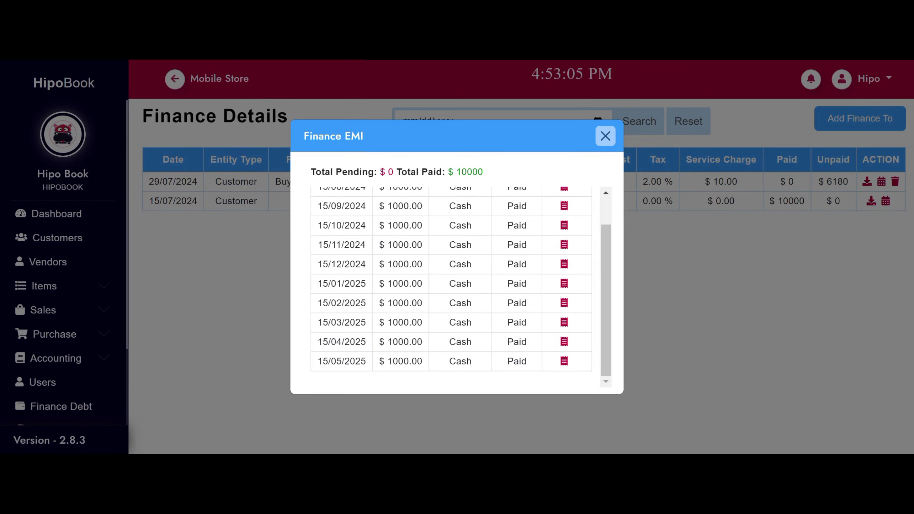
{"action": "scroll", "coordinate": [584, 299], "scroll_direction": "up", "scroll_amount": 1}
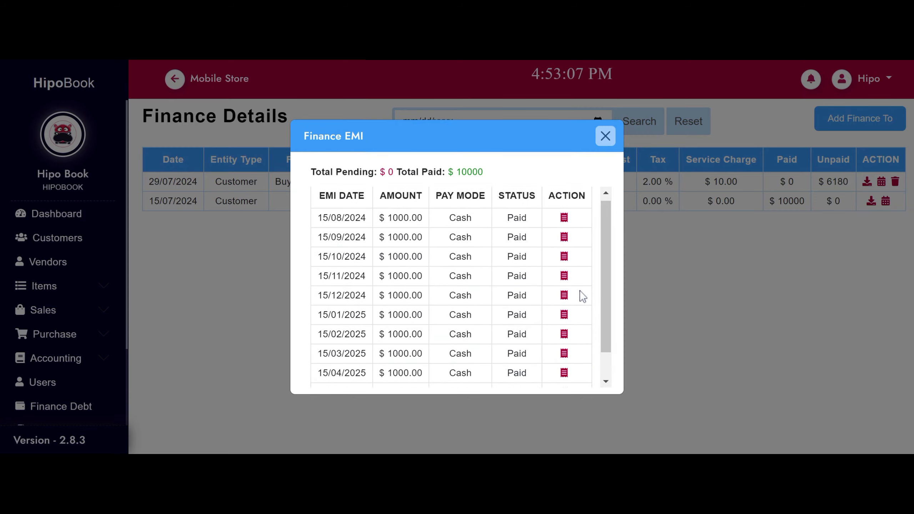
{"action": "left_click", "coordinate": [605, 136]}
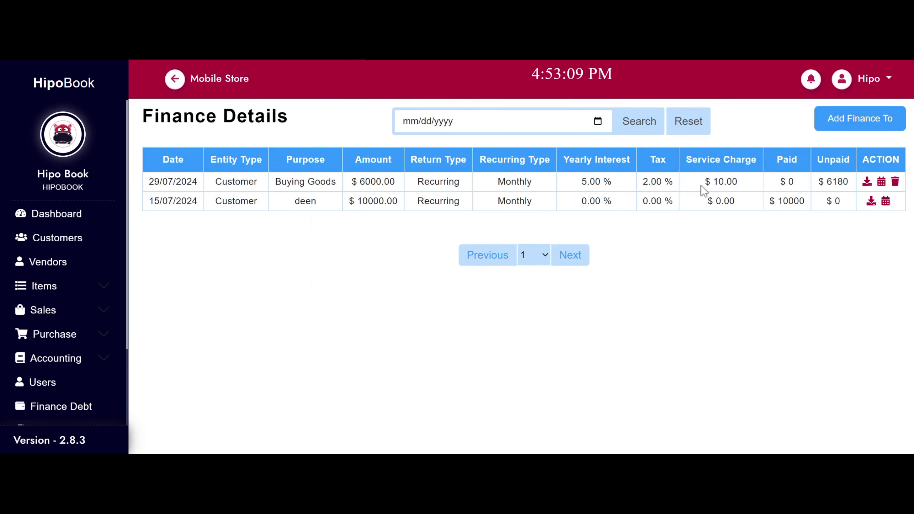
Open the payment form for the 29/08/2024 instalment of the Buying Goods finance entry.
{"action": "left_click", "coordinate": [881, 182]}
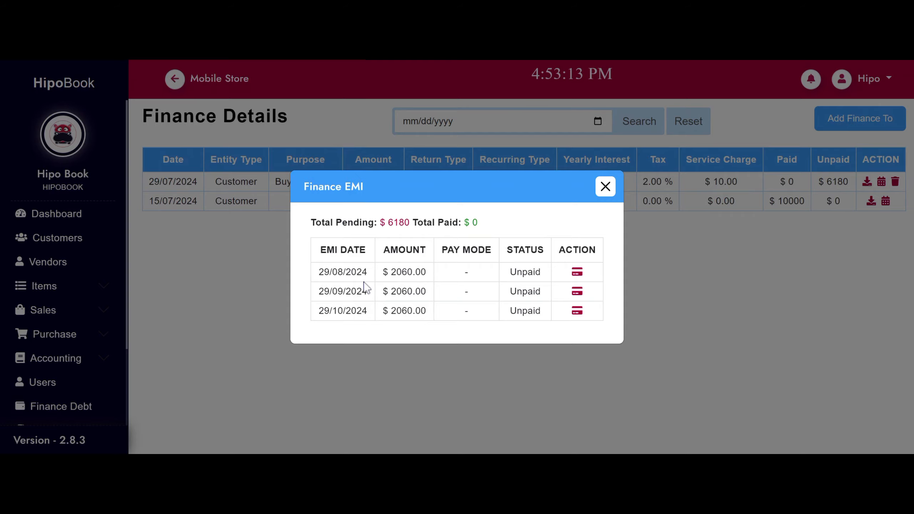
{"action": "left_click", "coordinate": [577, 273]}
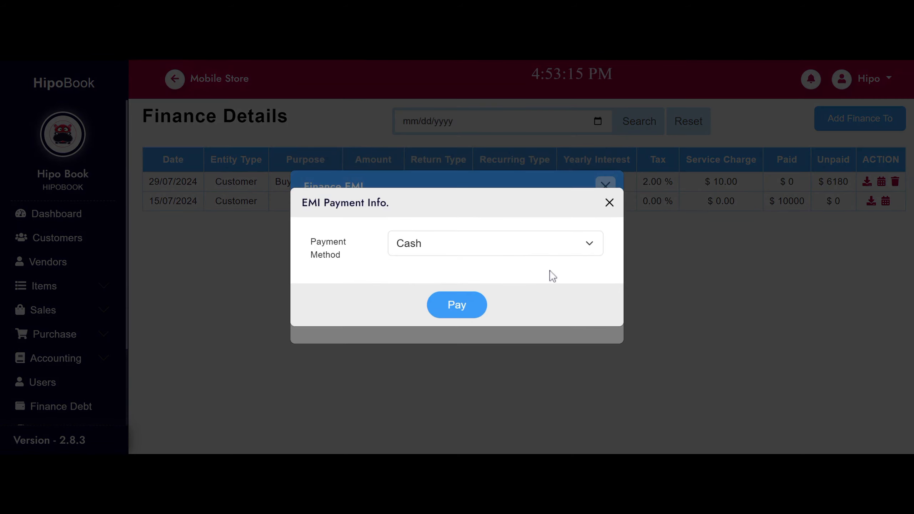
{"action": "left_click", "coordinate": [423, 257]}
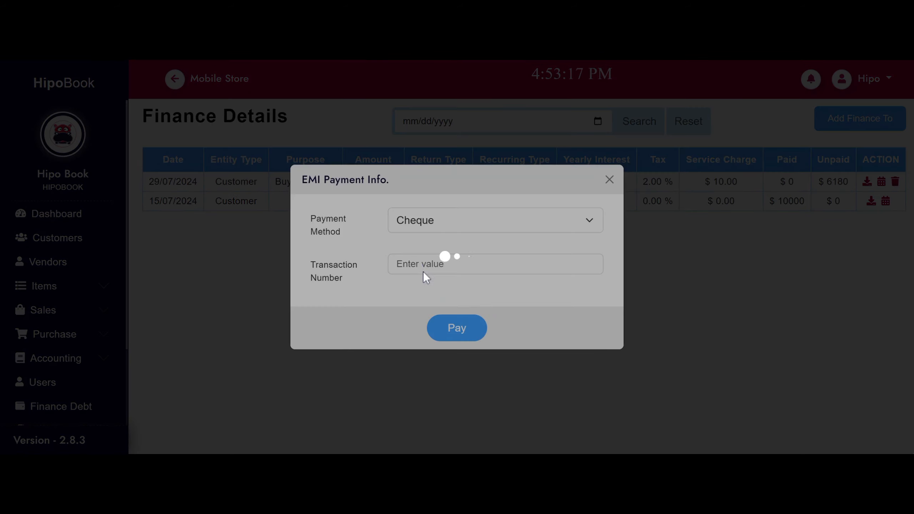
{"action": "left_click", "coordinate": [447, 223]}
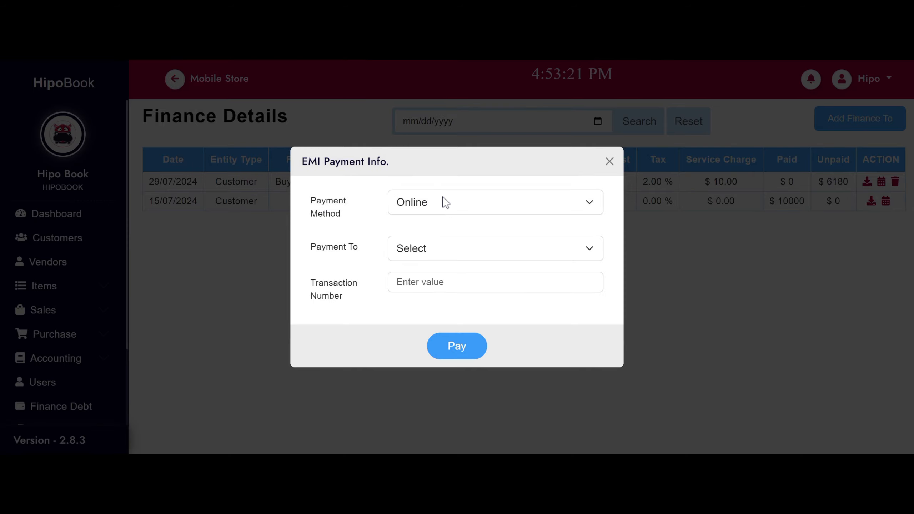
{"action": "left_click", "coordinate": [448, 265]}
{"action": "left_click", "coordinate": [433, 201]}
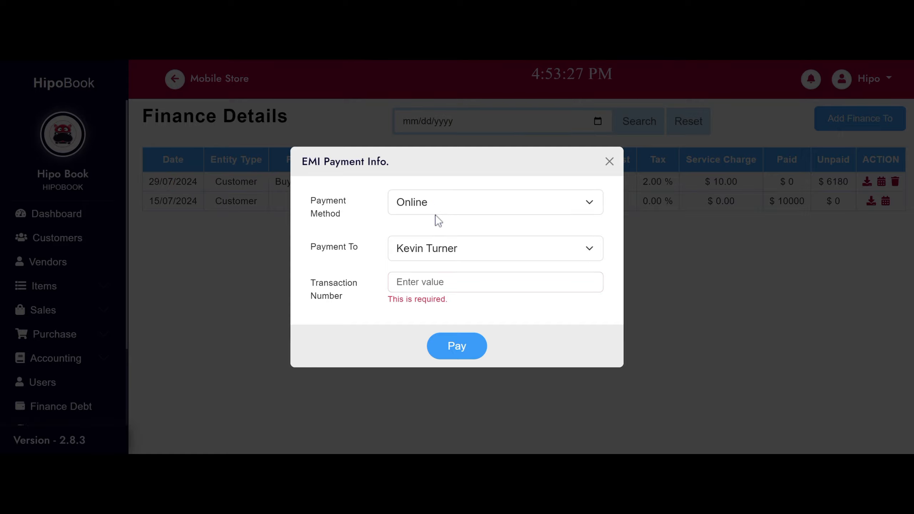
{"action": "left_click", "coordinate": [433, 252]}
{"action": "left_click", "coordinate": [430, 253]}
{"action": "left_click", "coordinate": [430, 262]}
{"action": "left_click", "coordinate": [430, 282]}
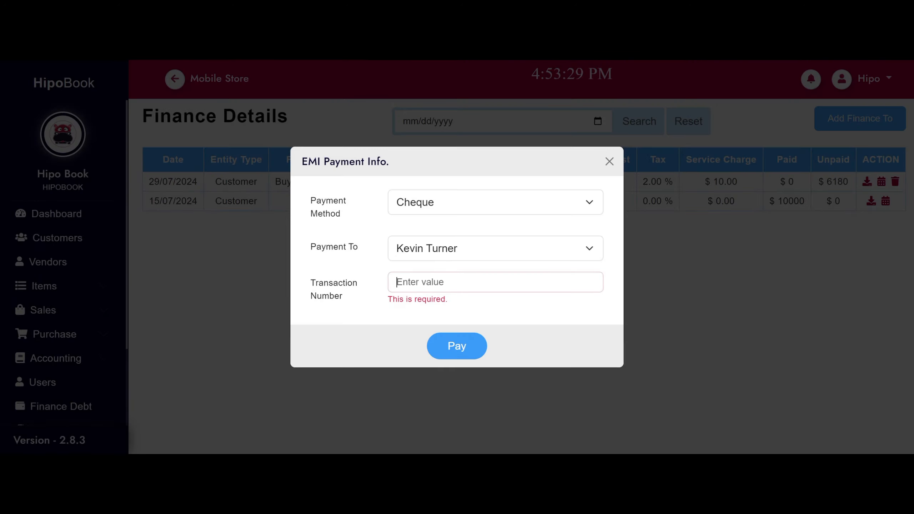
Pay the 29/08/2024 instalment by Cash and check its status in the EMI schedule.
{"action": "left_click", "coordinate": [438, 218]}
{"action": "left_click", "coordinate": [446, 306]}
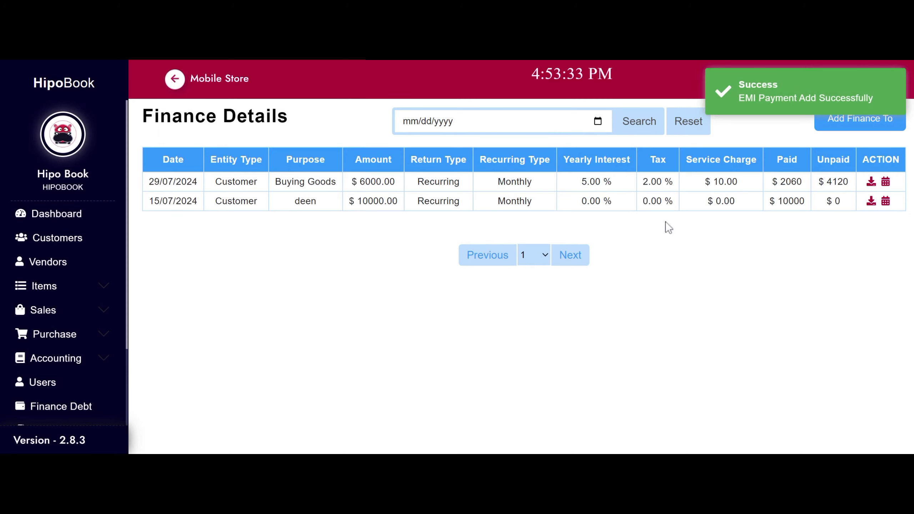
{"action": "left_click", "coordinate": [886, 182]}
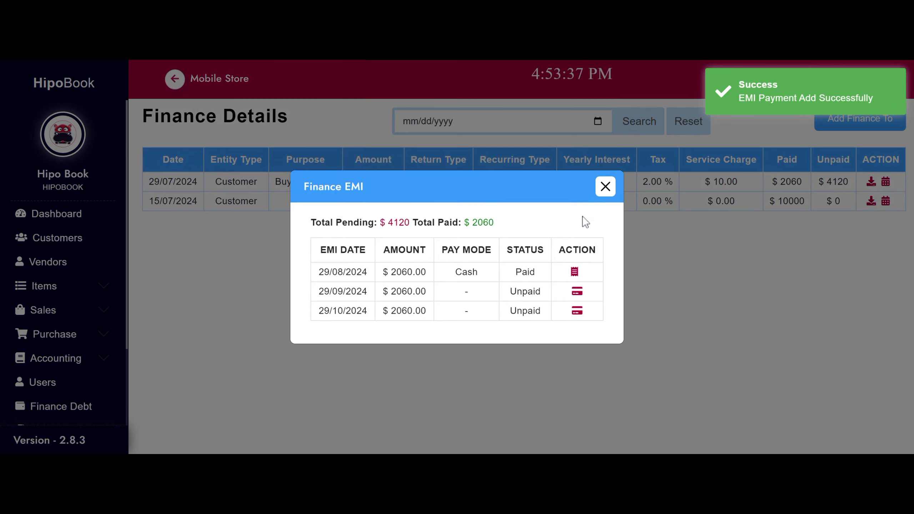
{"action": "left_click", "coordinate": [605, 186]}
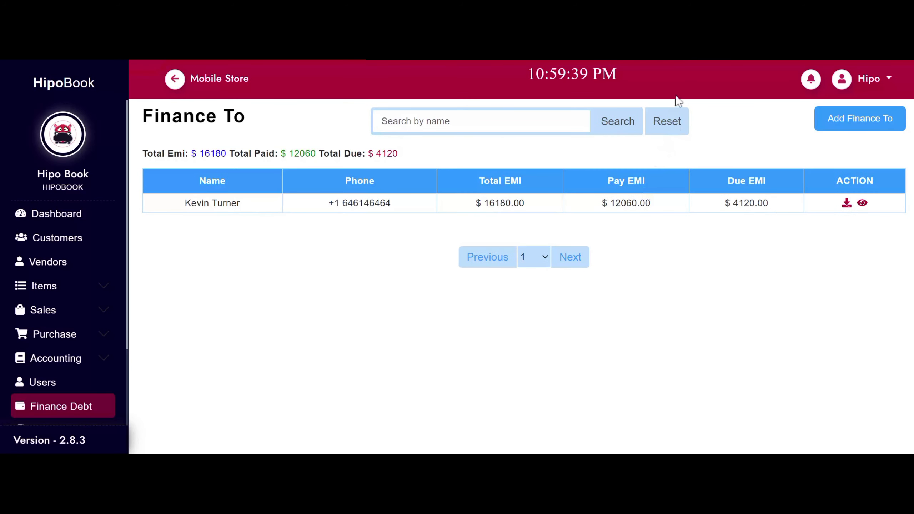
Open the sales debt invoices list and review the transactions of the invoice dated 11/07/2024.
{"action": "left_click", "coordinate": [39, 314]}
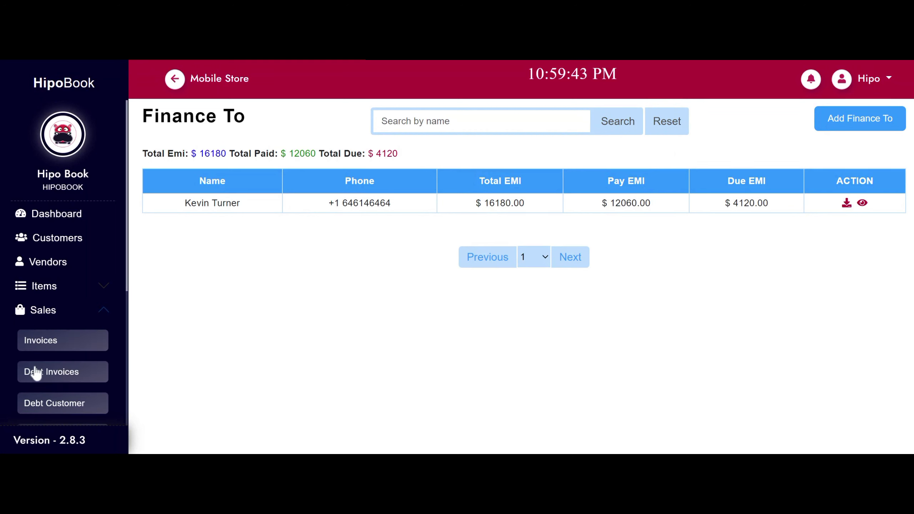
{"action": "left_click", "coordinate": [35, 371]}
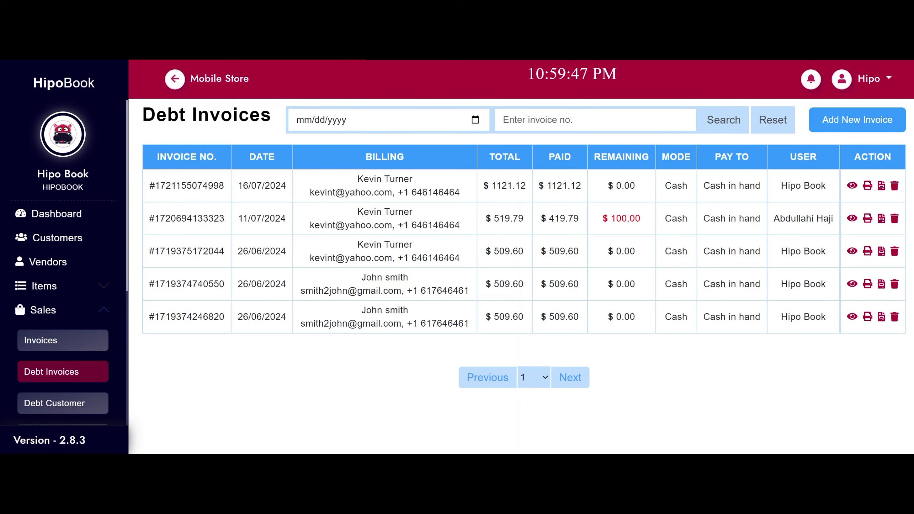
{"action": "left_click_drag", "start_coordinate": [148, 219], "coordinate": [841, 233]}
{"action": "left_click", "coordinate": [838, 210]}
{"action": "left_click", "coordinate": [853, 220]}
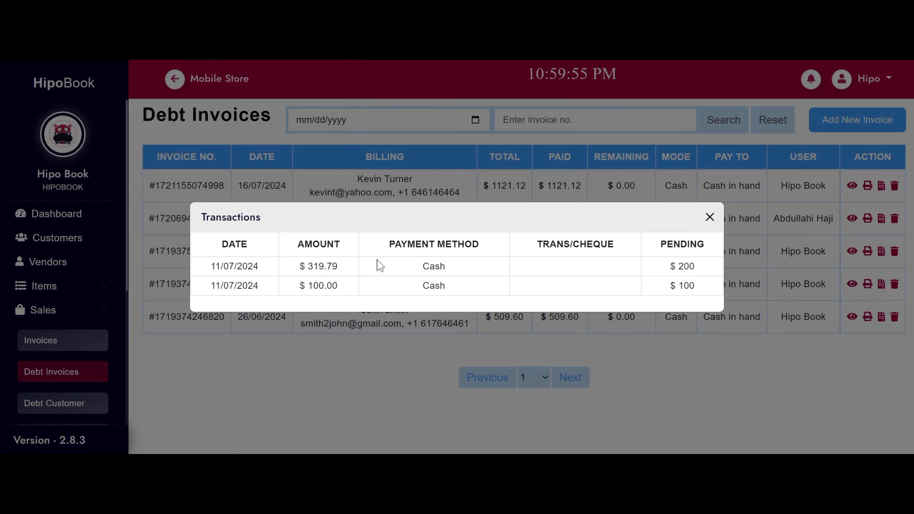
{"action": "left_click_drag", "start_coordinate": [194, 266], "coordinate": [716, 294]}
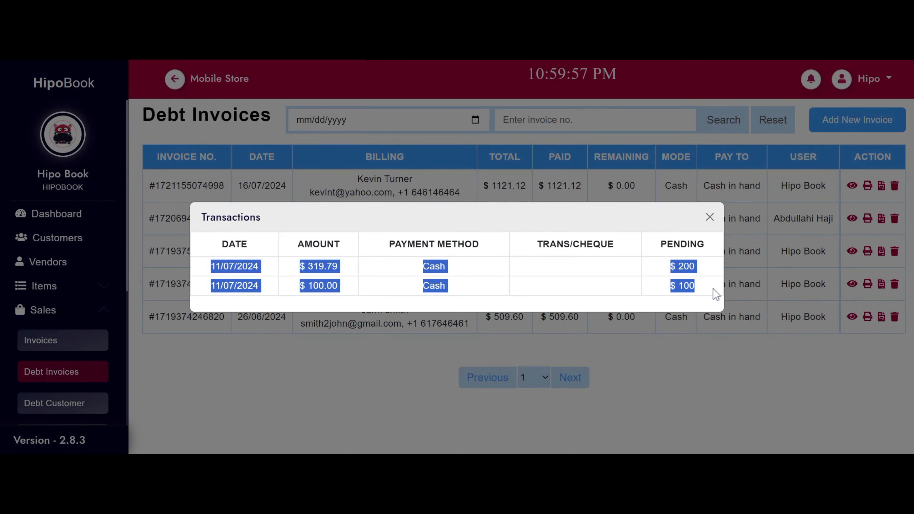
{"action": "left_click", "coordinate": [710, 217]}
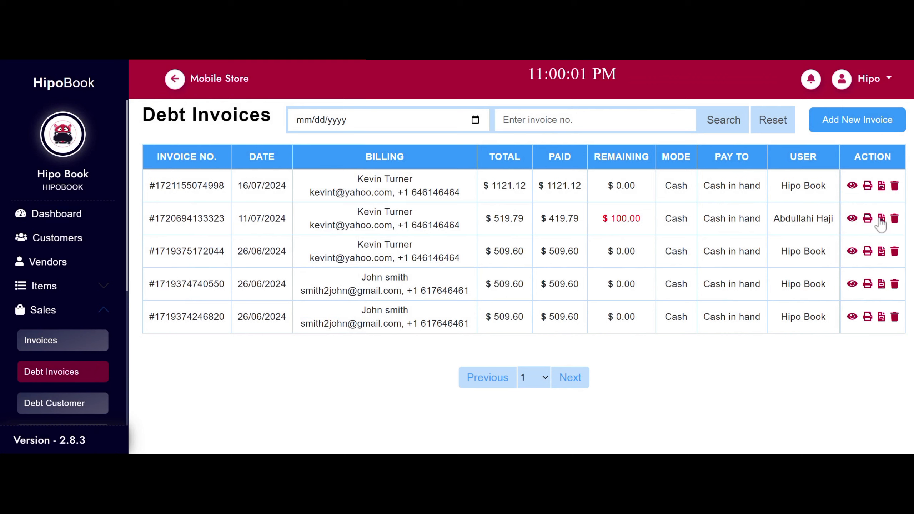
Pay the 100.00 debt amount on the invoice dated 11/07/2024 and check its entry in the debt invoices list.
{"action": "left_click", "coordinate": [881, 219]}
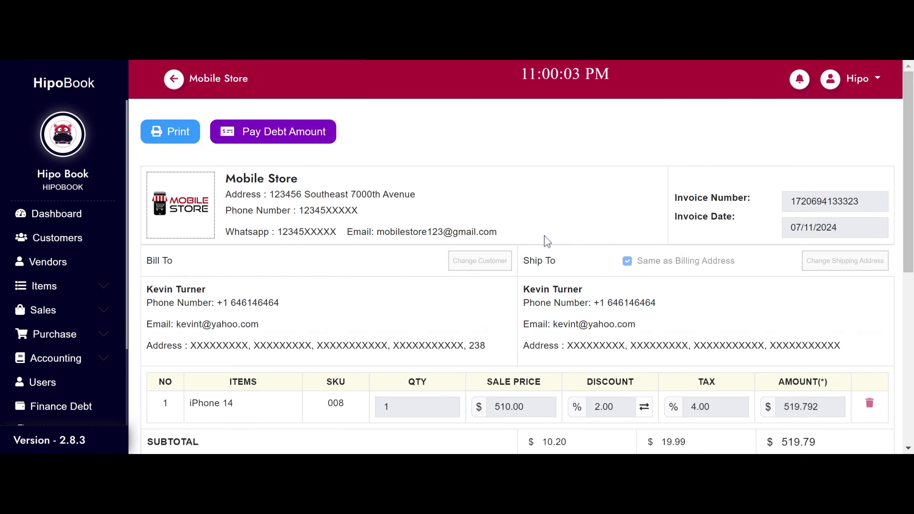
{"action": "scroll", "coordinate": [546, 241], "scroll_direction": "down", "scroll_amount": 2}
{"action": "scroll", "coordinate": [408, 220], "scroll_direction": "up", "scroll_amount": 2}
{"action": "left_click", "coordinate": [266, 138]}
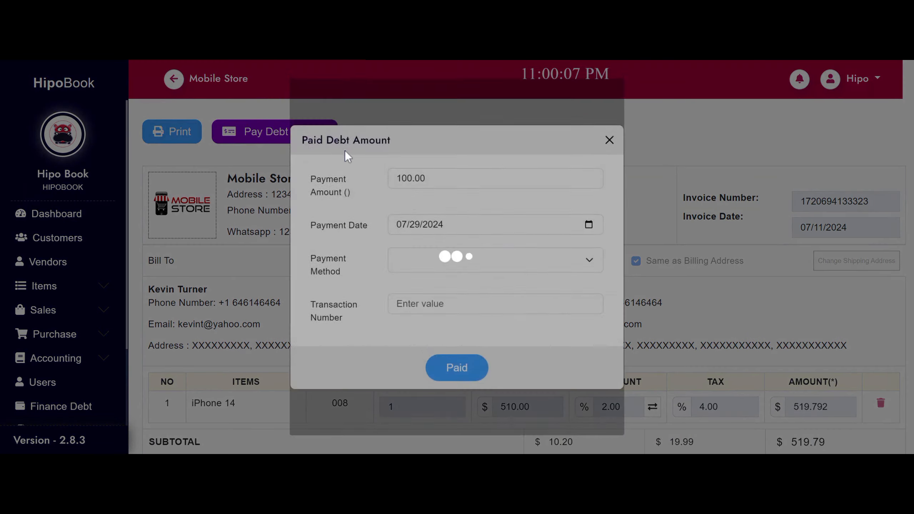
{"action": "left_click", "coordinate": [454, 345]}
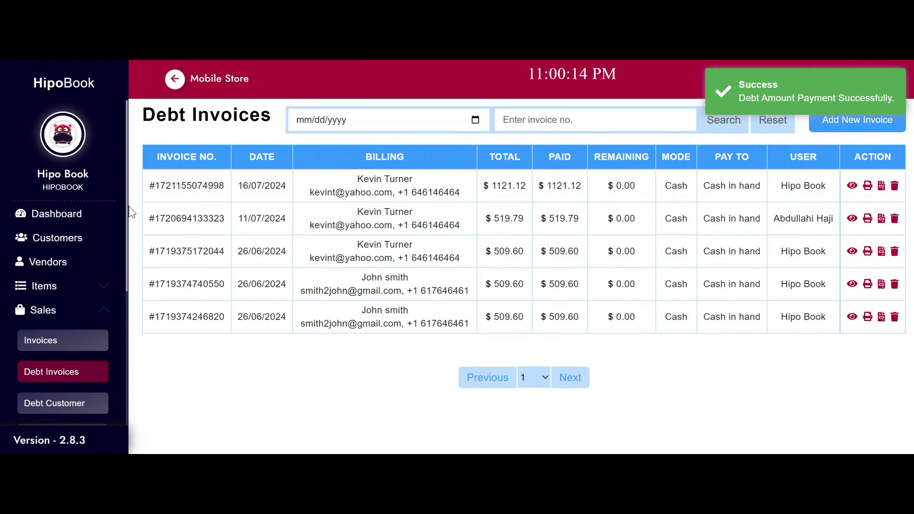
{"action": "left_click_drag", "start_coordinate": [149, 219], "coordinate": [841, 230]}
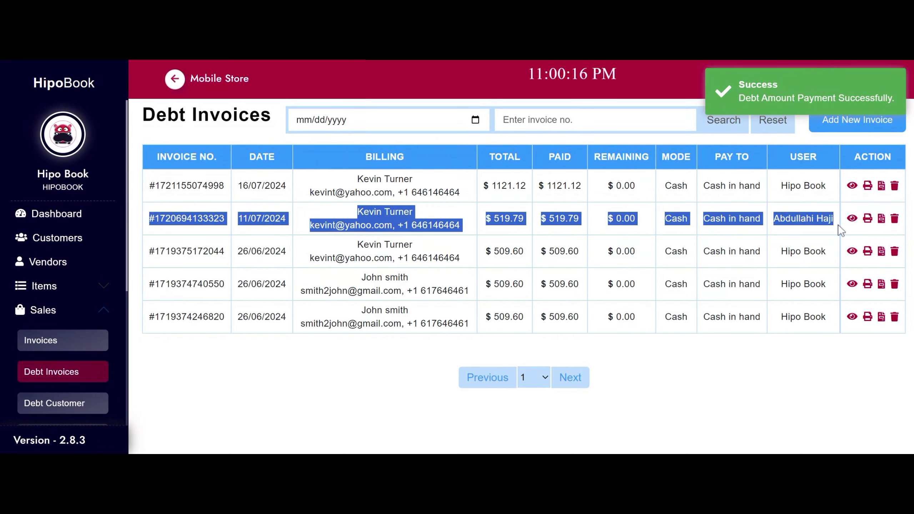
{"action": "left_click", "coordinate": [840, 231]}
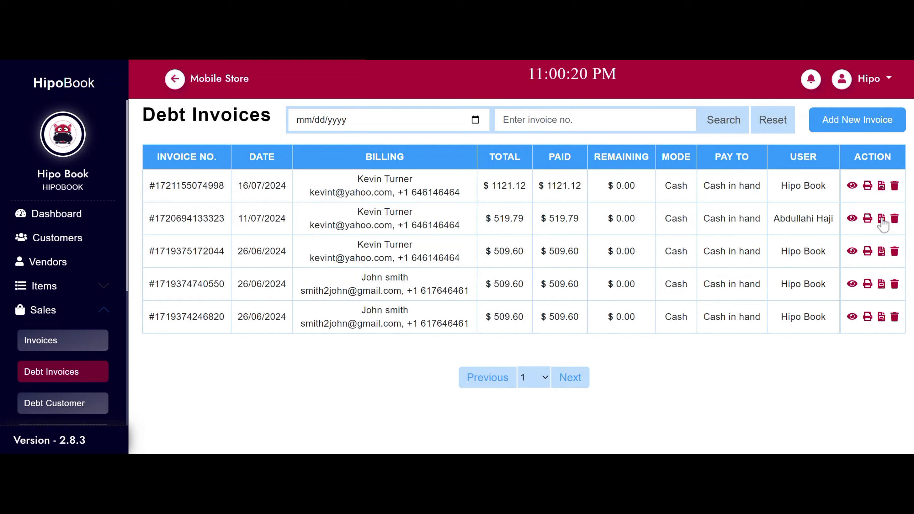
Start a new debt invoice and bill it to the third customer in the customer list.
{"action": "left_click", "coordinate": [854, 130]}
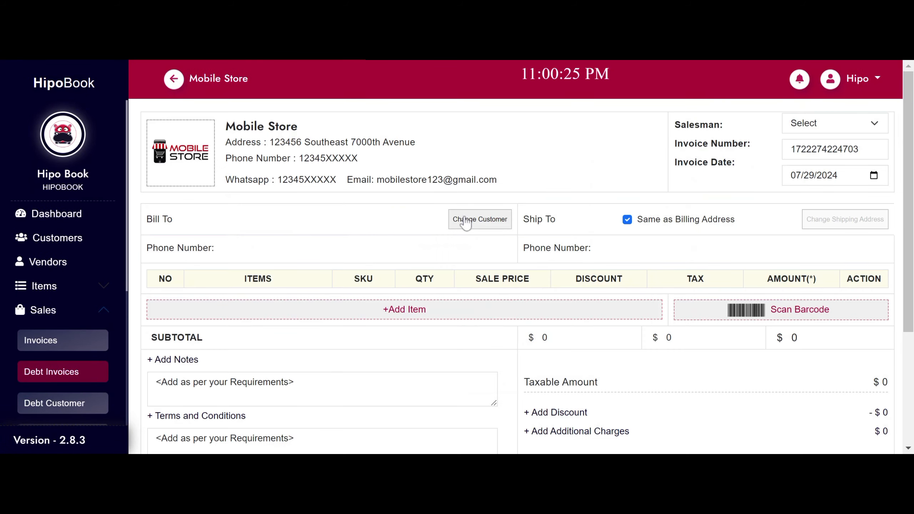
{"action": "left_click", "coordinate": [466, 223]}
{"action": "left_click", "coordinate": [455, 245]}
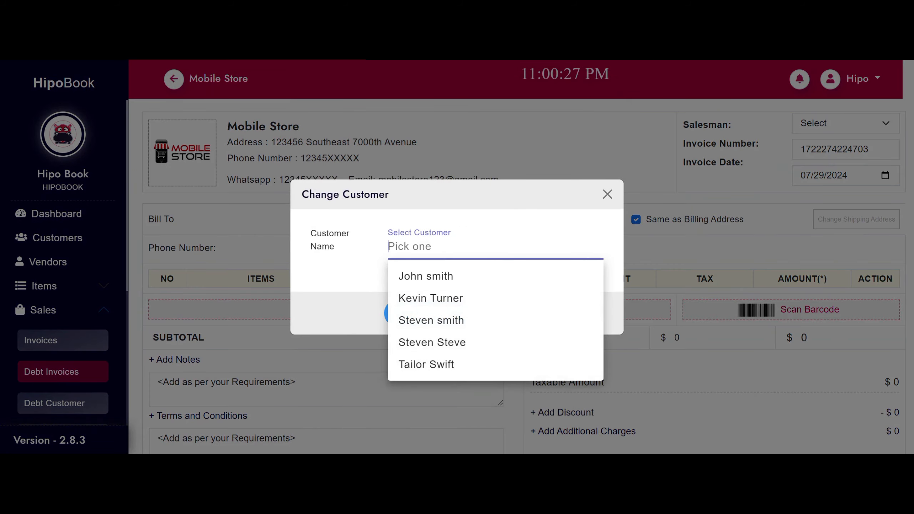
{"action": "left_click", "coordinate": [431, 320]}
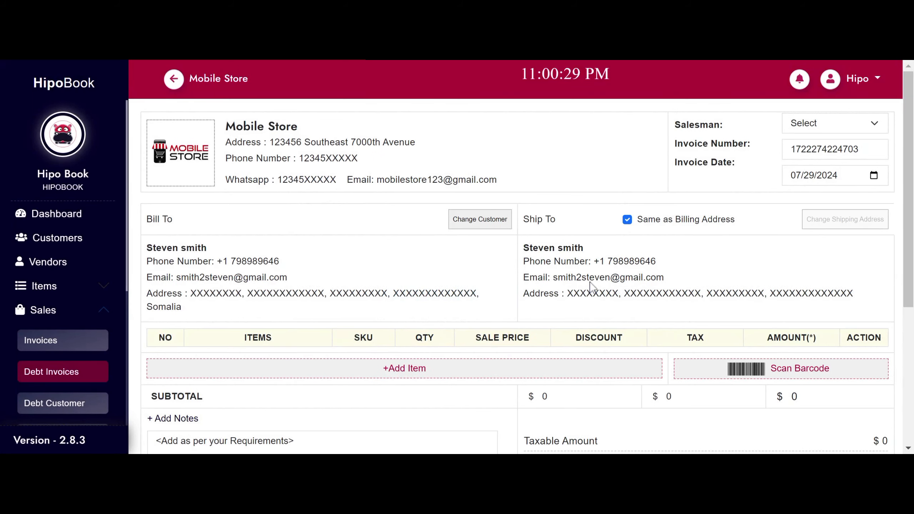
Add one iPhone 14 Plus from the iPhone 14 Series batch to the debt invoice.
{"action": "scroll", "coordinate": [671, 272], "scroll_direction": "down", "scroll_amount": 2}
{"action": "scroll", "coordinate": [669, 272], "scroll_direction": "down", "scroll_amount": 2}
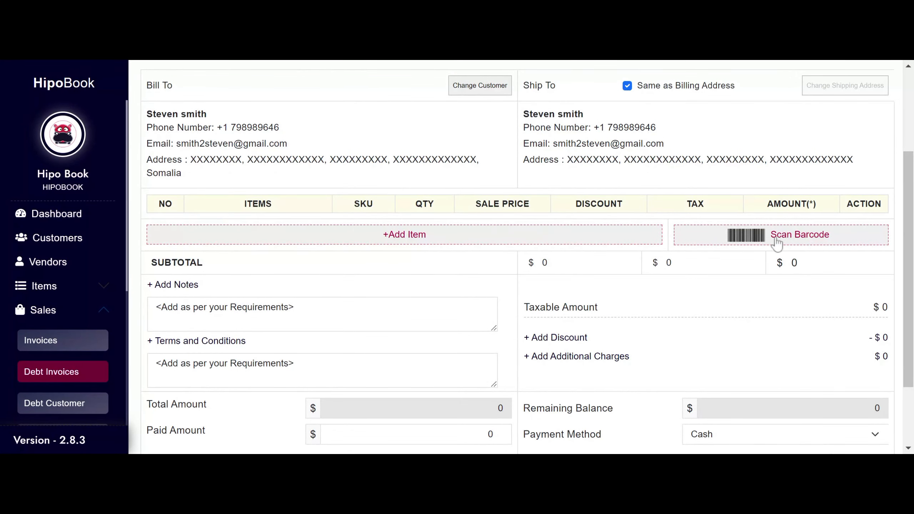
{"action": "left_click", "coordinate": [479, 239]}
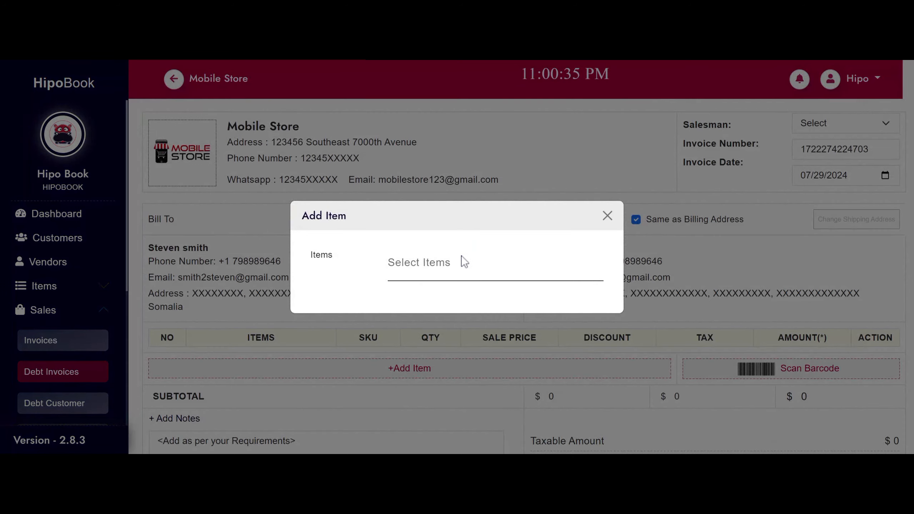
{"action": "left_click", "coordinate": [464, 261]}
{"action": "left_click", "coordinate": [421, 344]}
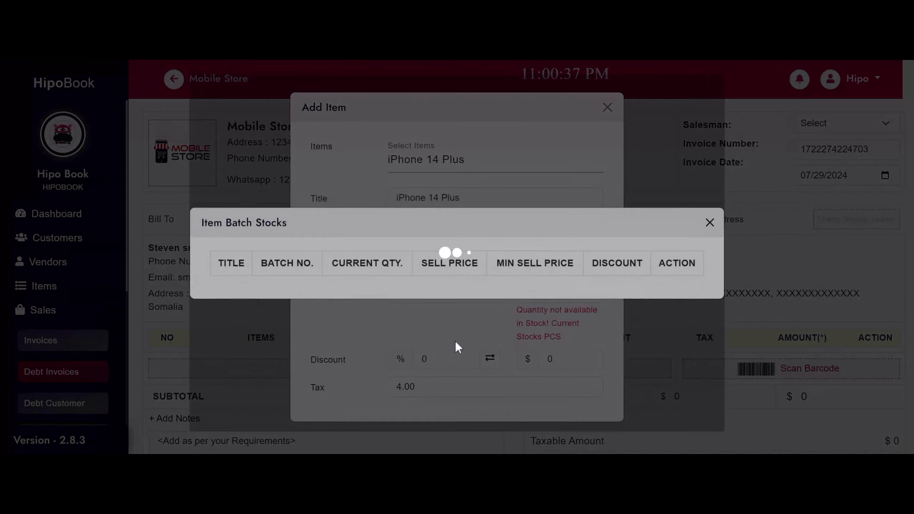
{"action": "left_click_drag", "start_coordinate": [196, 290], "coordinate": [671, 288]}
{"action": "left_click", "coordinate": [679, 277]}
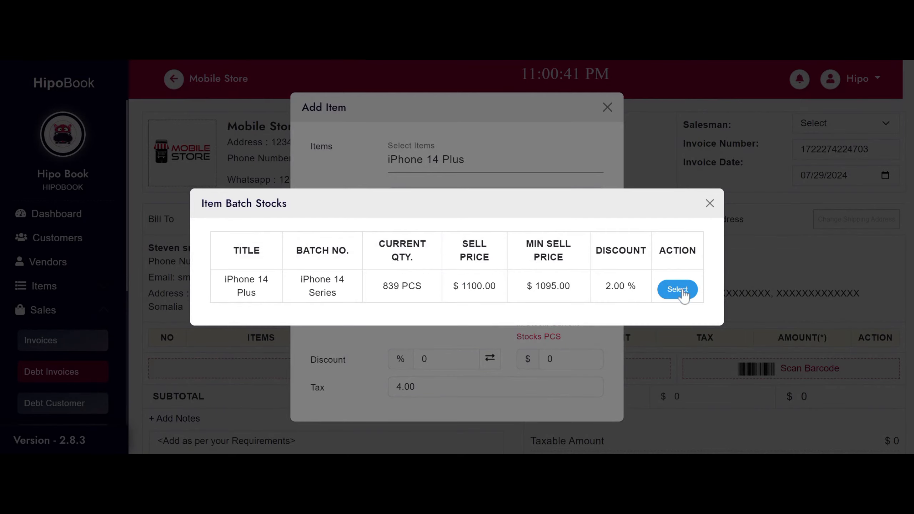
{"action": "left_click", "coordinate": [685, 291]}
{"action": "left_click", "coordinate": [469, 405]}
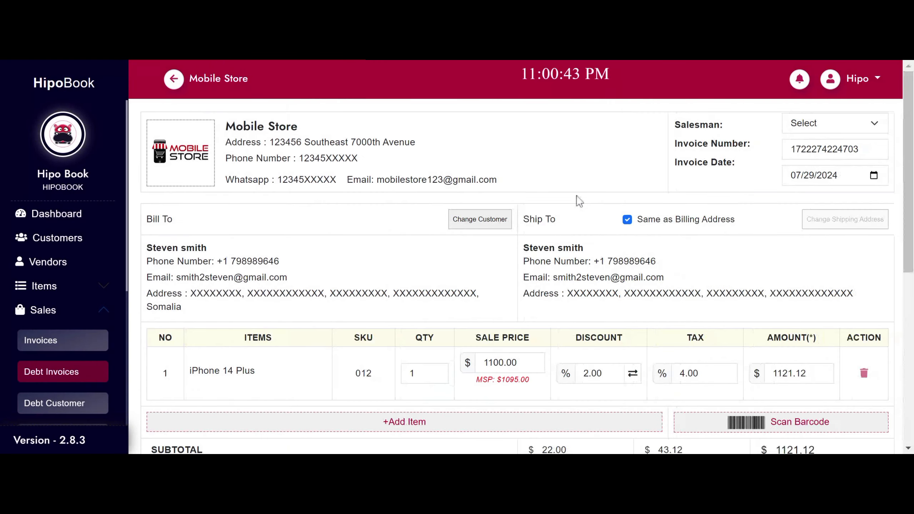
Review the notes and terms sections, then save the debt invoice with a paid amount of 0 and confirm its creation.
{"action": "scroll", "coordinate": [576, 202], "scroll_direction": "down", "scroll_amount": 5}
{"action": "scroll", "coordinate": [573, 213], "scroll_direction": "down", "scroll_amount": 2}
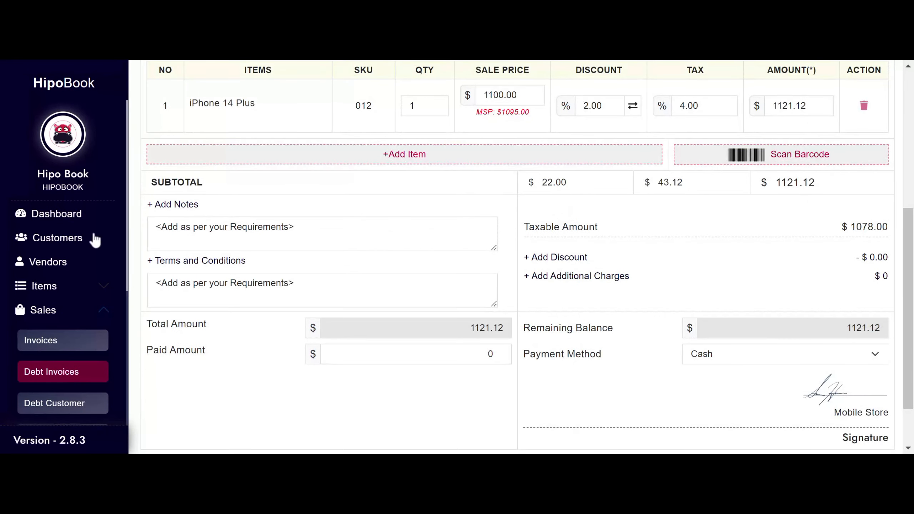
{"action": "left_click_drag", "start_coordinate": [155, 226], "coordinate": [295, 228]}
{"action": "left_click_drag", "start_coordinate": [178, 284], "coordinate": [295, 285]}
{"action": "left_click", "coordinate": [335, 288]}
{"action": "scroll", "coordinate": [334, 288], "scroll_direction": "down", "scroll_amount": 2}
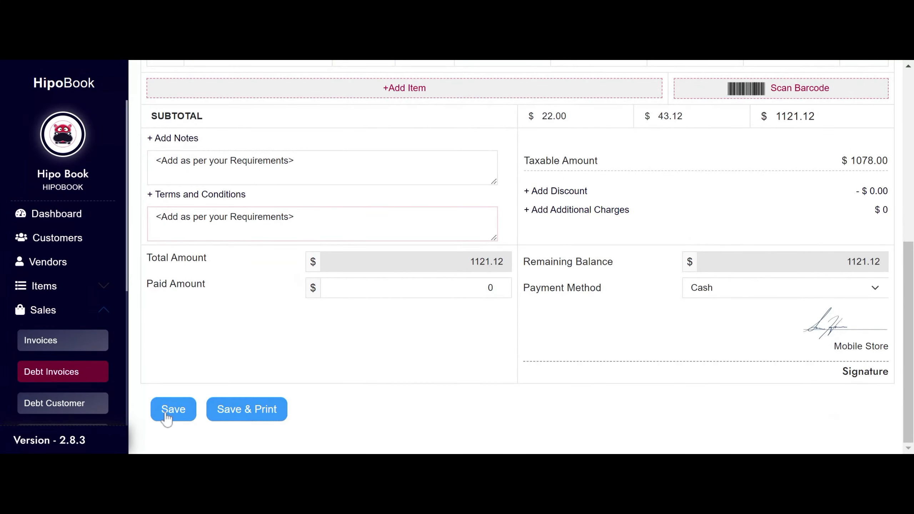
{"action": "left_click", "coordinate": [173, 410]}
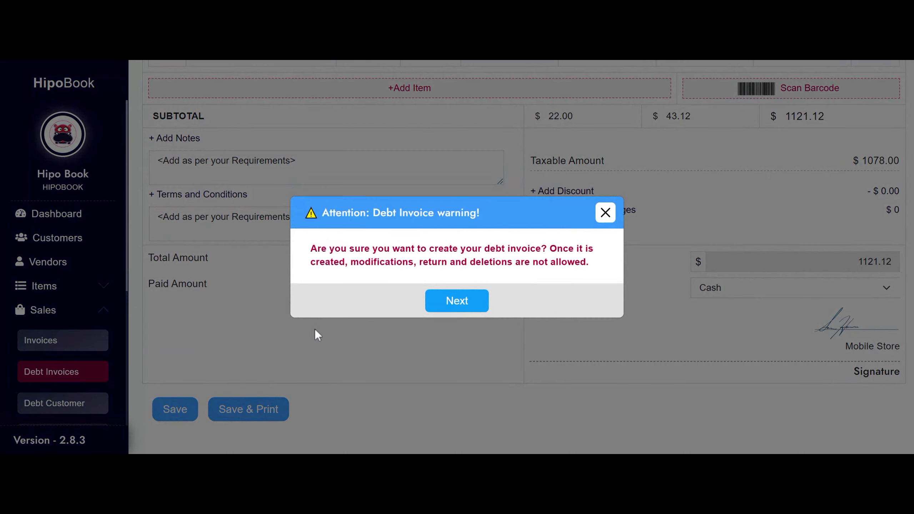
{"action": "left_click_drag", "start_coordinate": [311, 248], "coordinate": [608, 276]}
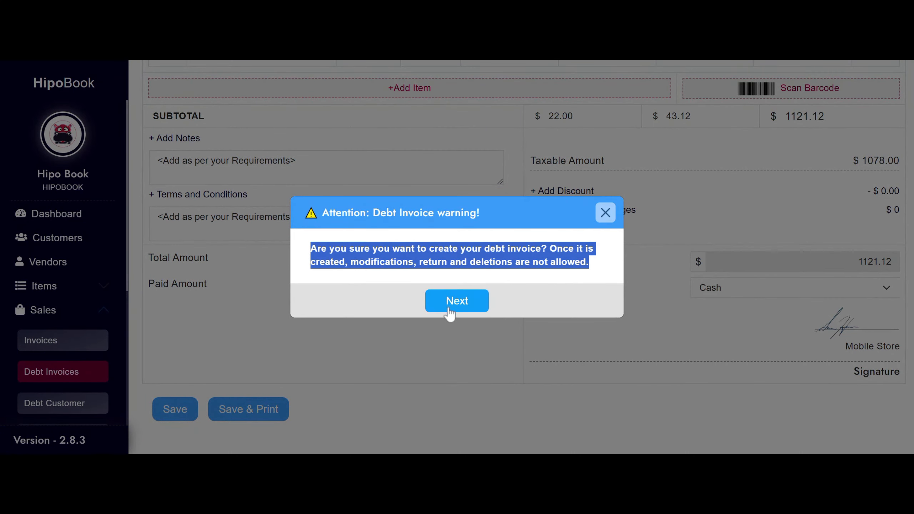
{"action": "left_click", "coordinate": [450, 310]}
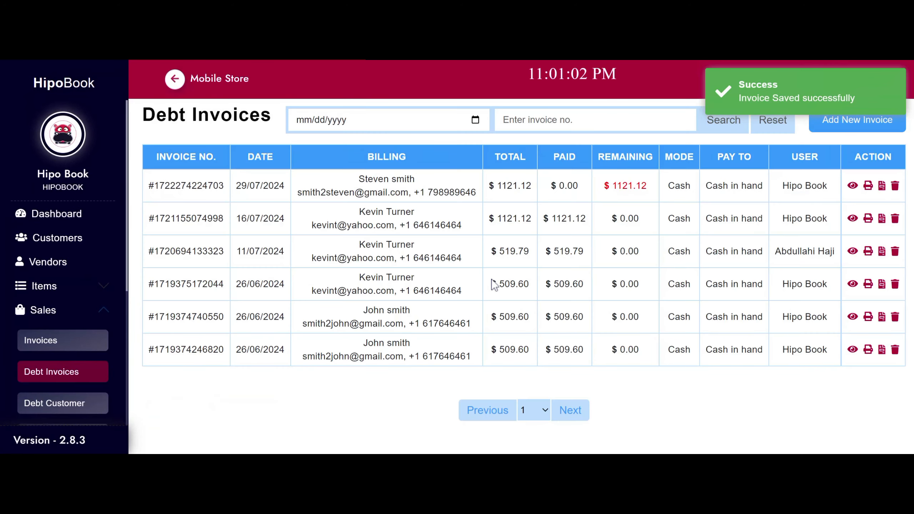
Check the 29/07/2024 invoice's entry in the debt invoices list and review its transactions.
{"action": "left_click_drag", "start_coordinate": [149, 185], "coordinate": [835, 198]}
{"action": "left_click", "coordinate": [834, 196]}
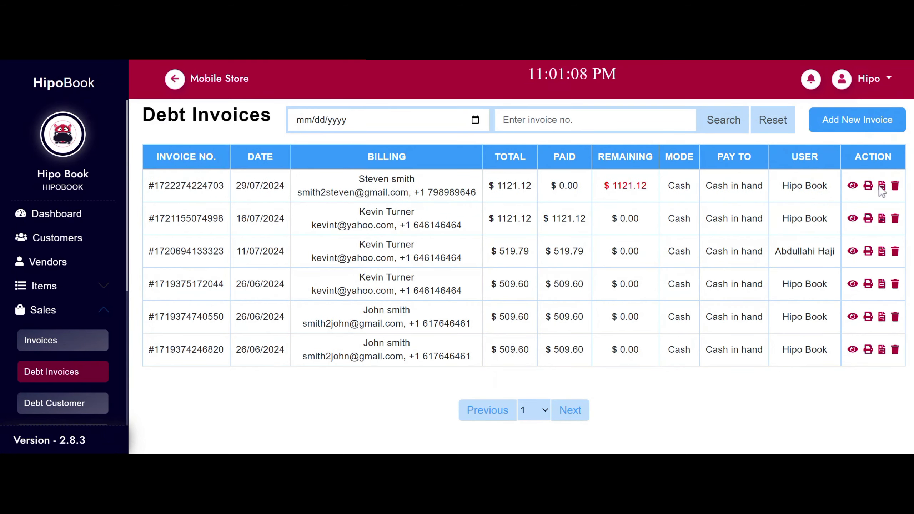
{"action": "left_click", "coordinate": [853, 188]}
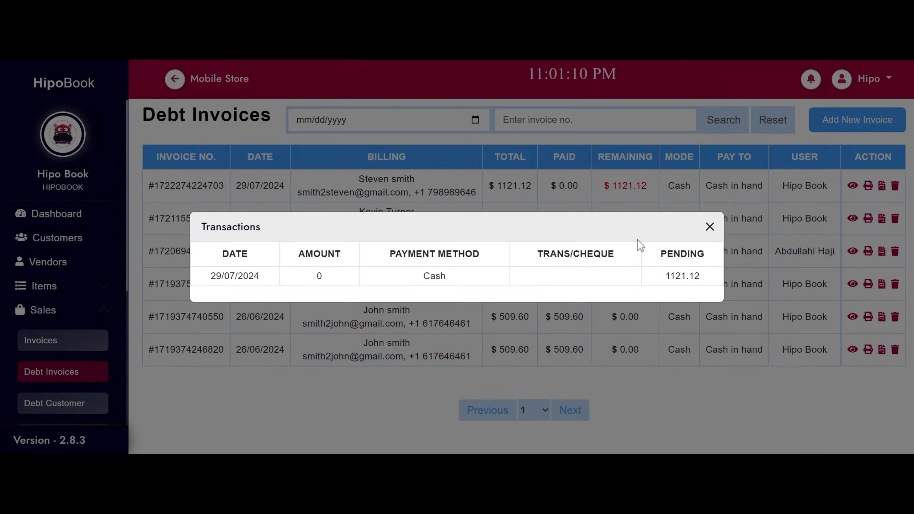
{"action": "left_click_drag", "start_coordinate": [204, 282], "coordinate": [708, 280]}
{"action": "left_click", "coordinate": [709, 227]}
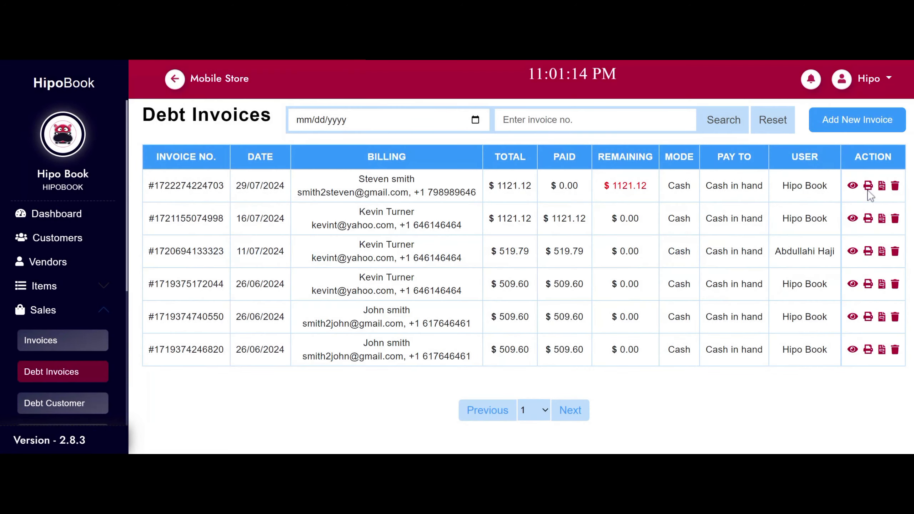
Pay the full 1121.12 debt on the 29/07/2024 invoice by Cash and check its entry in the debt invoices list.
{"action": "left_click", "coordinate": [881, 187]}
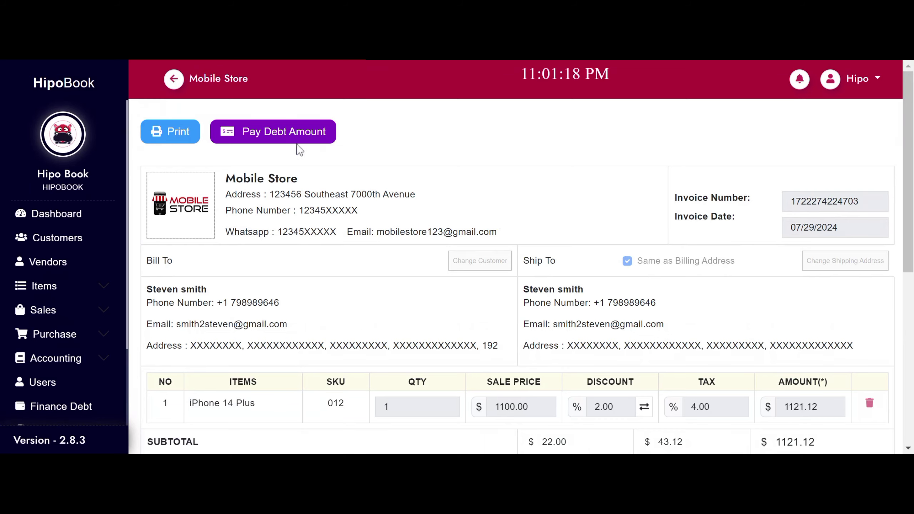
{"action": "left_click", "coordinate": [260, 138]}
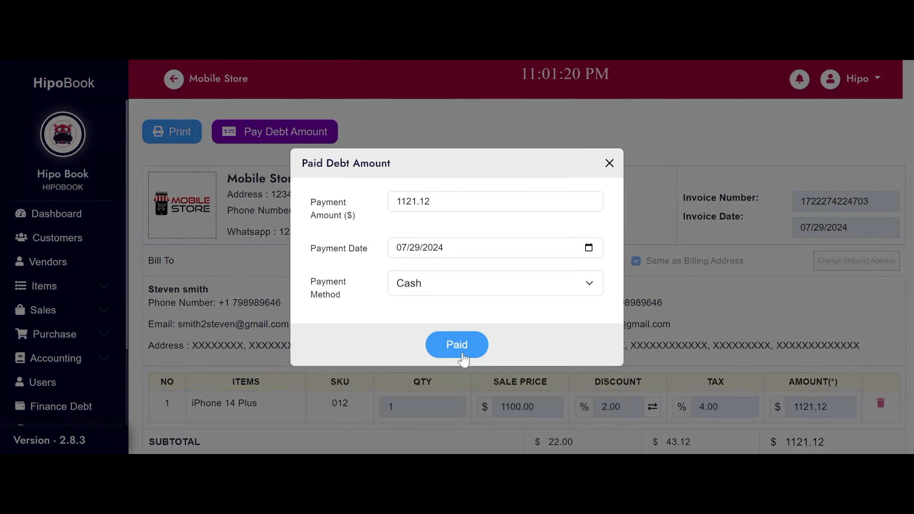
{"action": "left_click", "coordinate": [460, 349]}
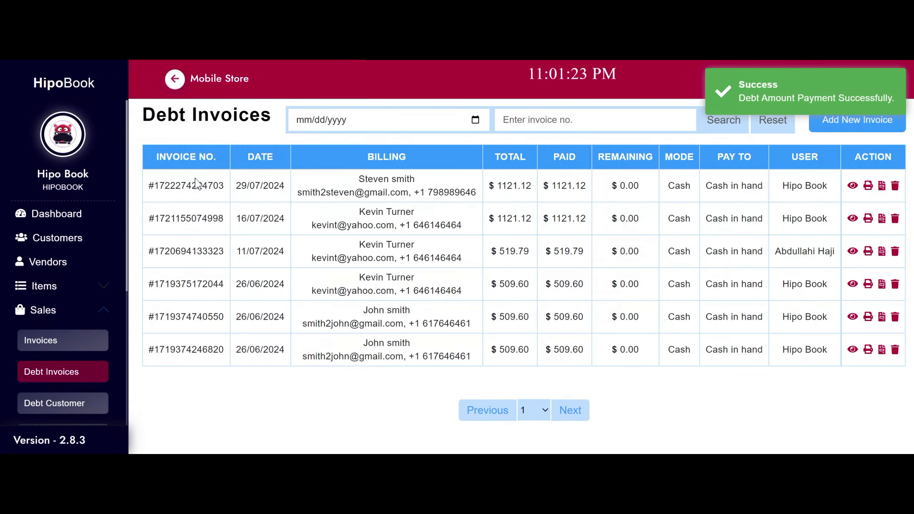
{"action": "left_click_drag", "start_coordinate": [141, 185], "coordinate": [830, 192]}
{"action": "left_click", "coordinate": [831, 192]}
Open the store's dashboard.
{"action": "left_click", "coordinate": [84, 215]}
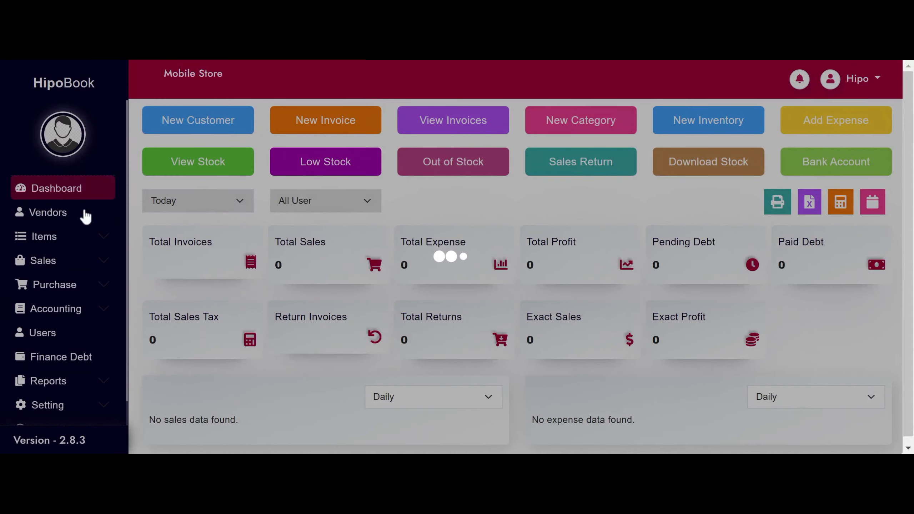